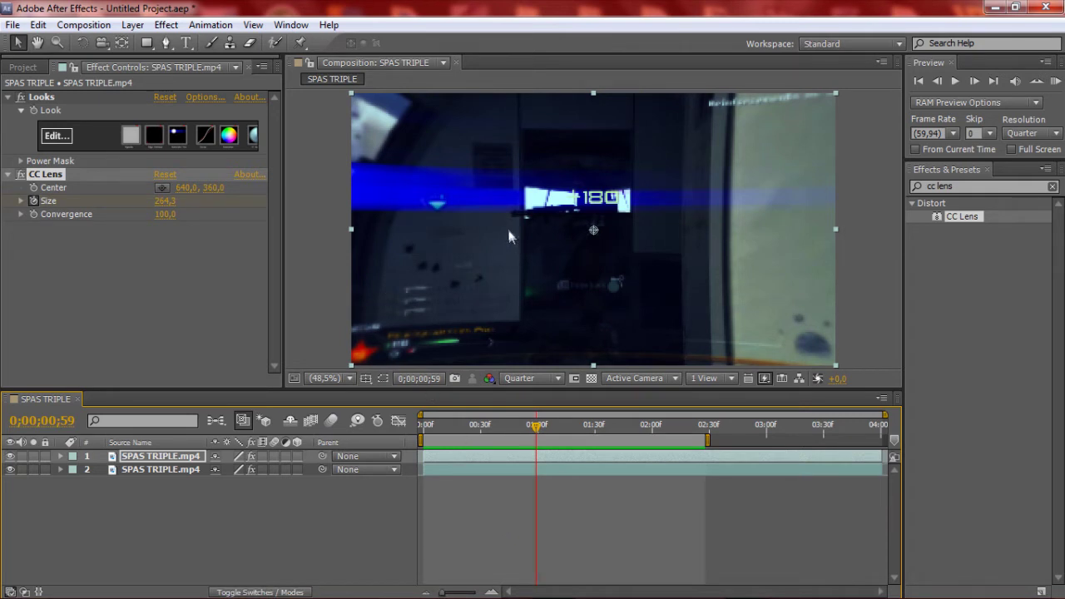
Preview the lens-burst composition, then move the current time slightly earlier
{"action": "left_click", "coordinate": [1055, 82]}
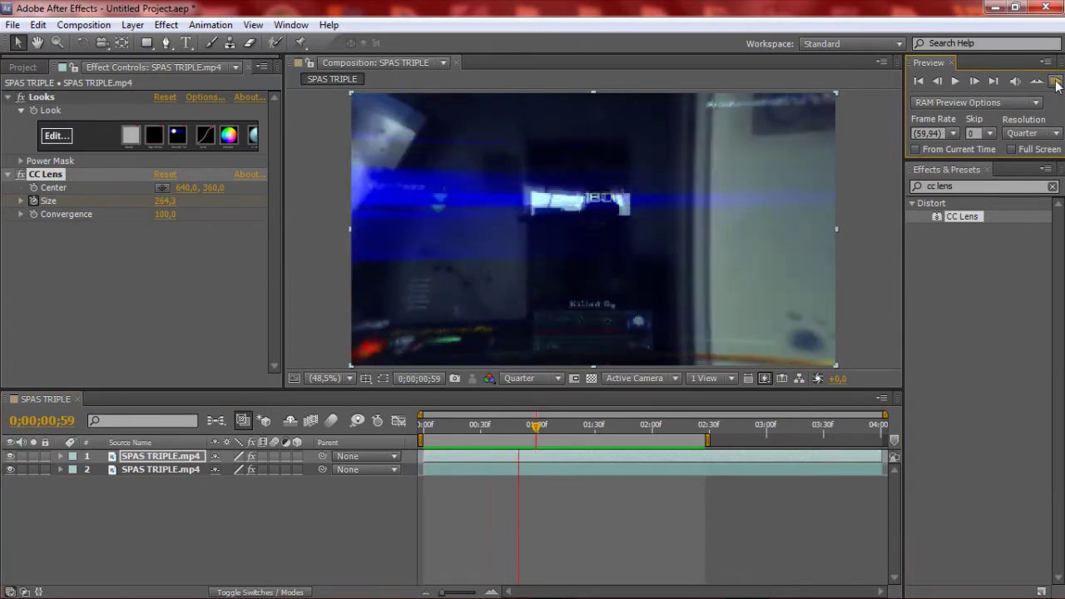
{"action": "left_click", "coordinate": [791, 277]}
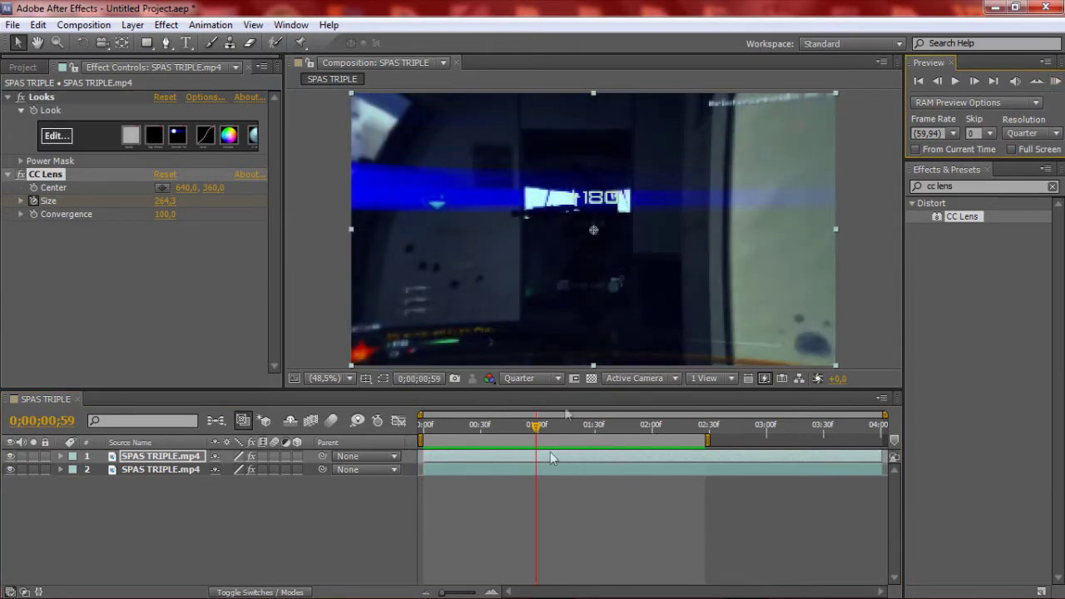
{"action": "left_click_drag", "start_coordinate": [471, 437], "coordinate": [529, 407]}
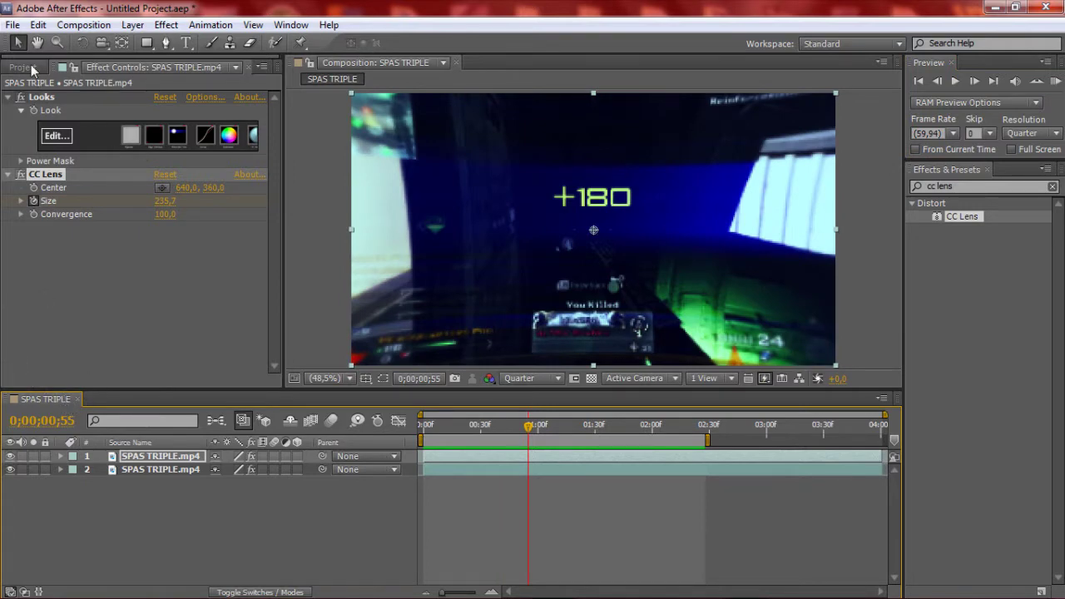
Delete the old SPAS TRIPLE comp and rebuild it from the gameplay MP4
{"action": "left_click", "coordinate": [24, 67]}
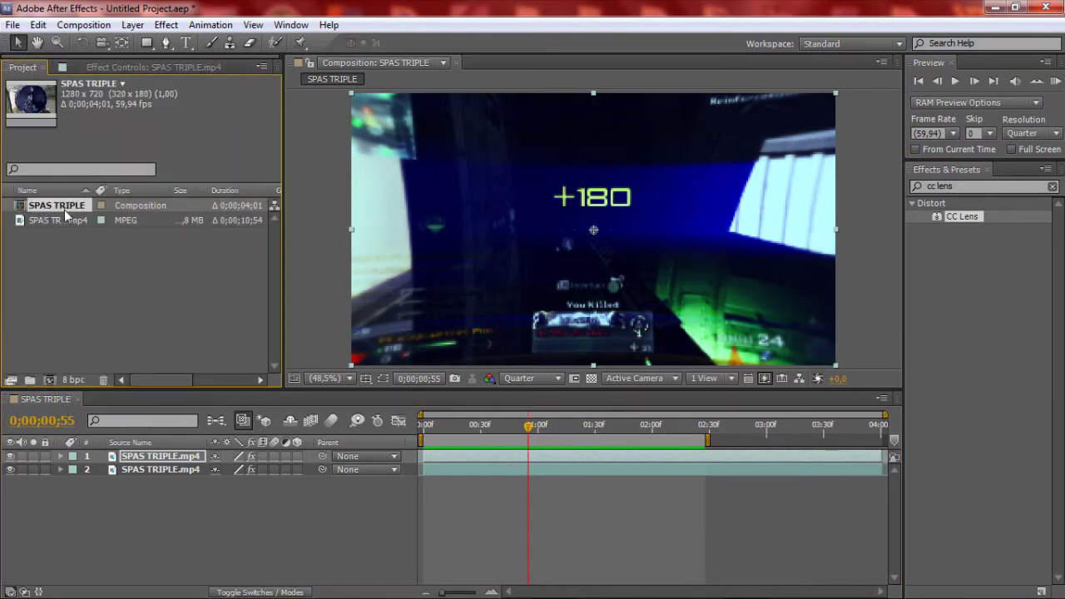
{"action": "key", "text": "Delete"}
{"action": "left_click", "coordinate": [572, 325]}
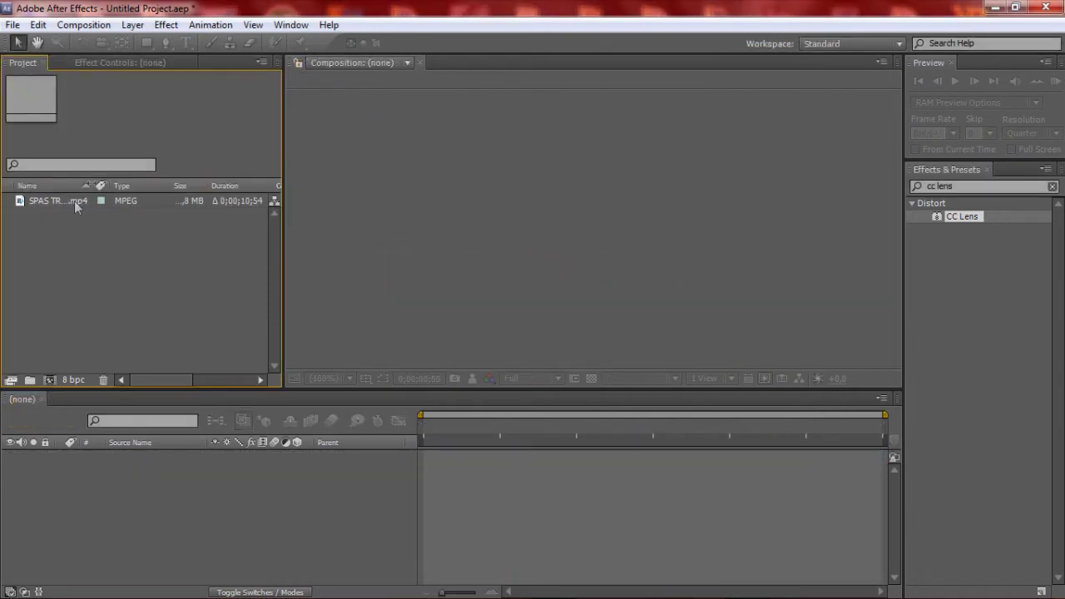
{"action": "left_click_drag", "start_coordinate": [74, 201], "coordinate": [247, 511]}
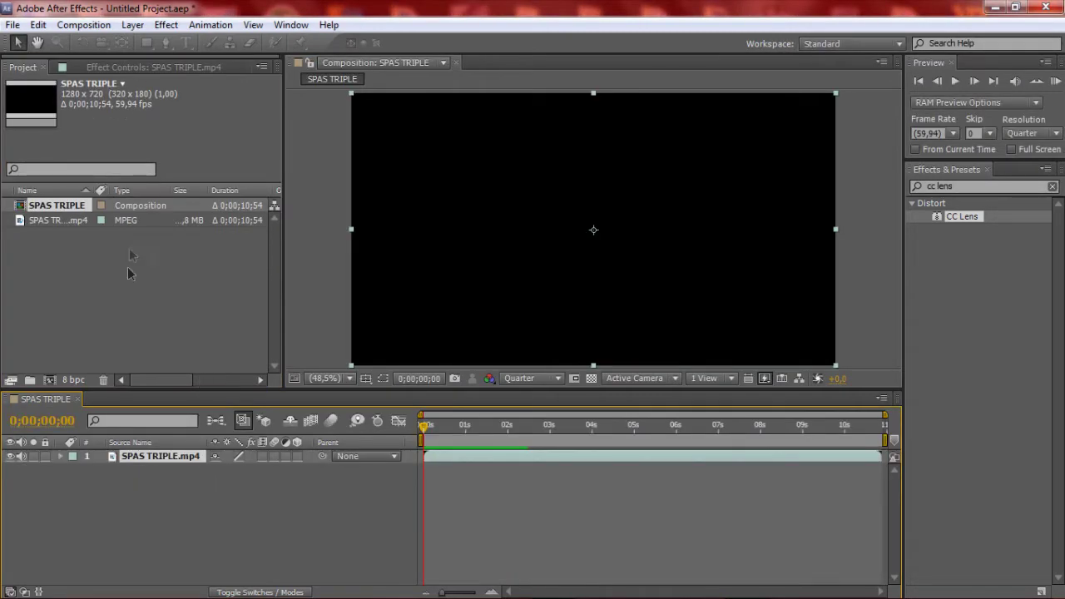
Set the viewer to Full resolution and mute the clip's audio
{"action": "left_click", "coordinate": [529, 379]}
{"action": "left_click", "coordinate": [529, 424]}
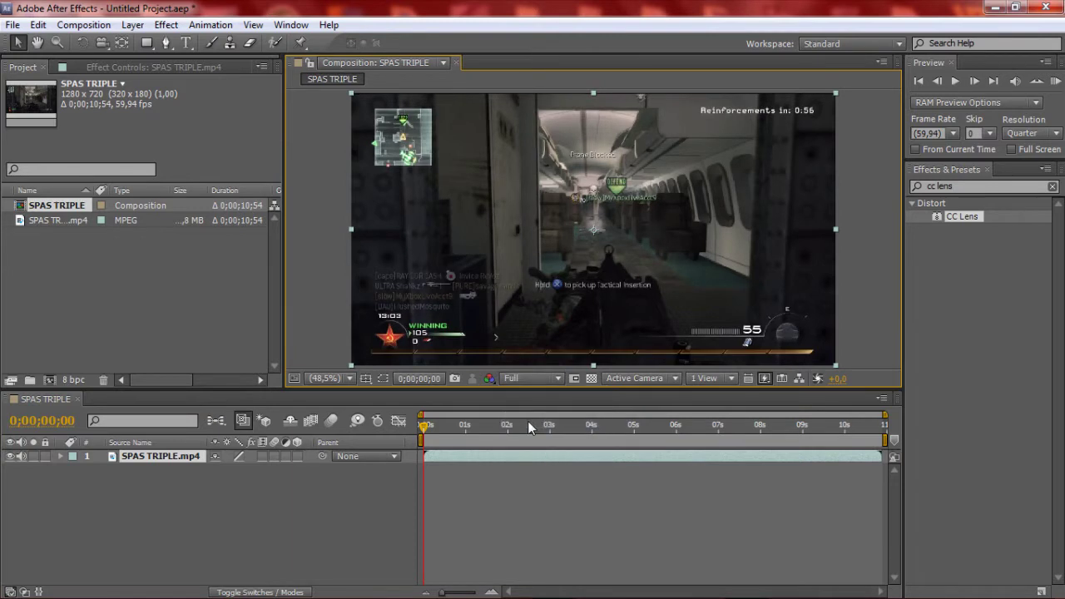
{"action": "left_click", "coordinate": [20, 458]}
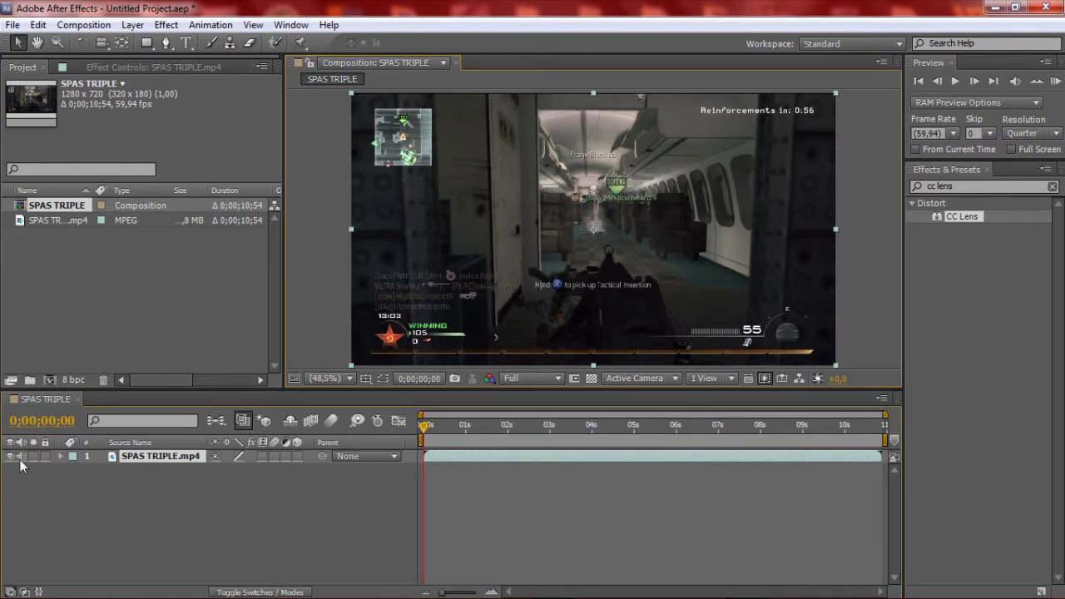
Search Effects & Presets for "looks" and apply Looks to the gameplay layer
{"action": "key", "text": "ctrl+5"}
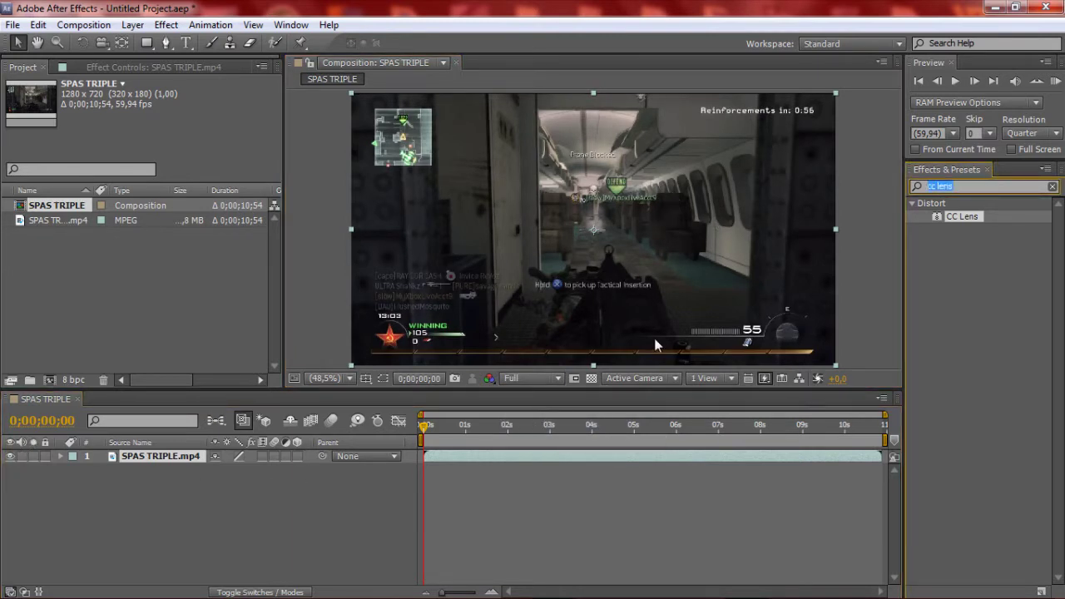
{"action": "type", "text": "looks"}
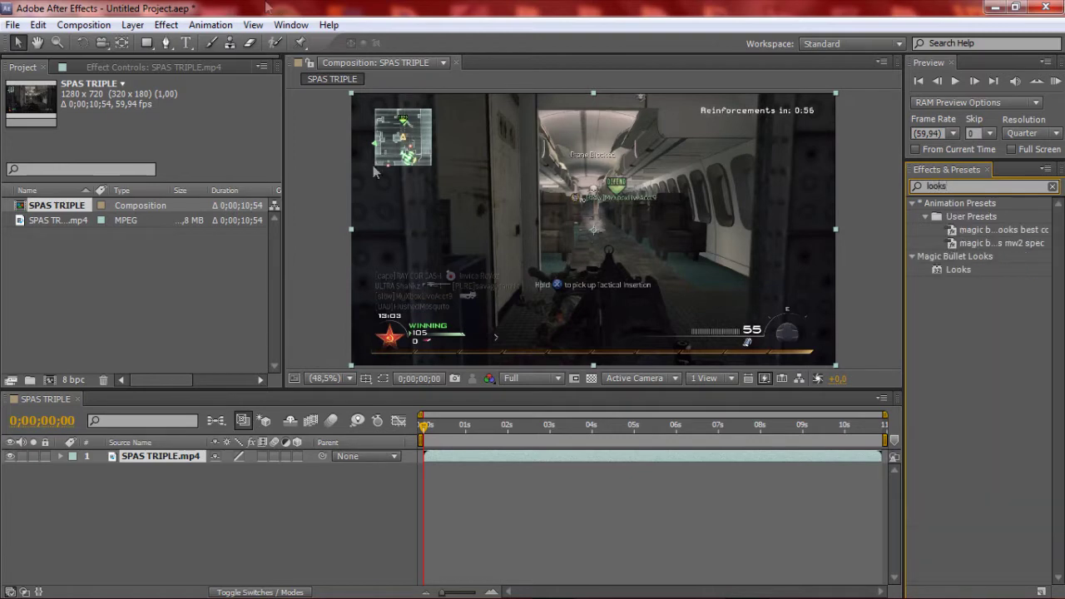
{"action": "left_click", "coordinate": [166, 24]}
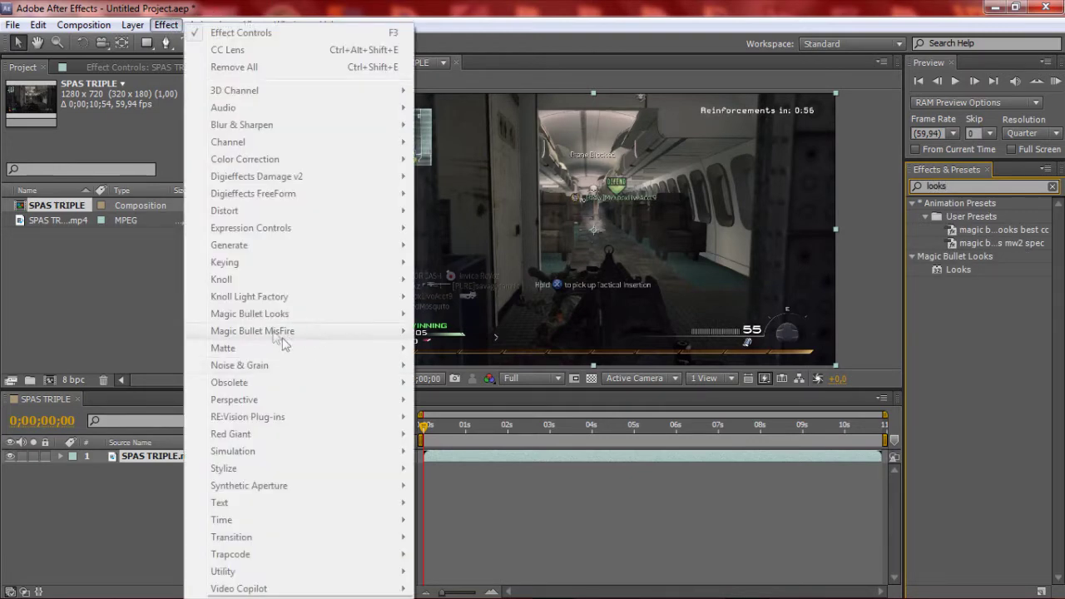
{"action": "left_click", "coordinate": [176, 15]}
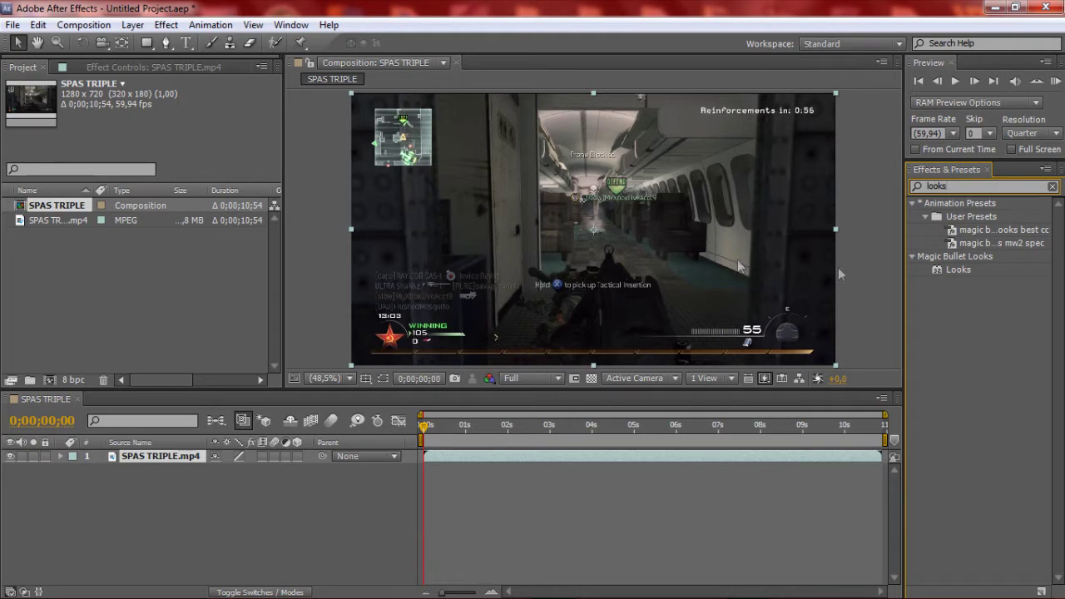
{"action": "left_click_drag", "start_coordinate": [962, 267], "coordinate": [581, 461]}
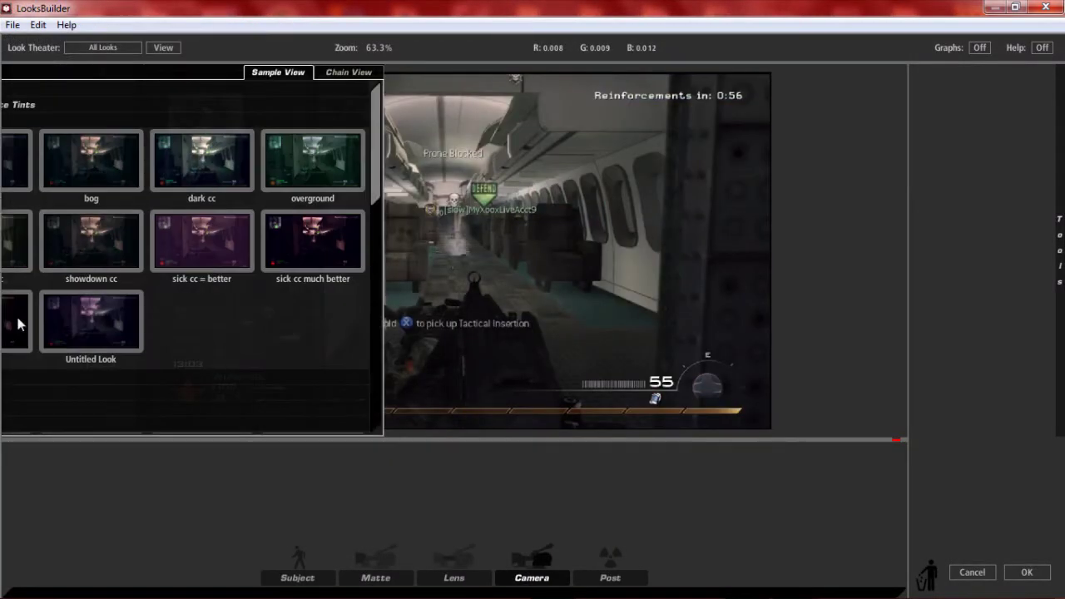
Apply the Popular Film look Bistro Alternate and close LooksBuilder with OK
{"action": "scroll", "coordinate": [152, 250], "scroll_direction": "down", "scroll_amount": 3}
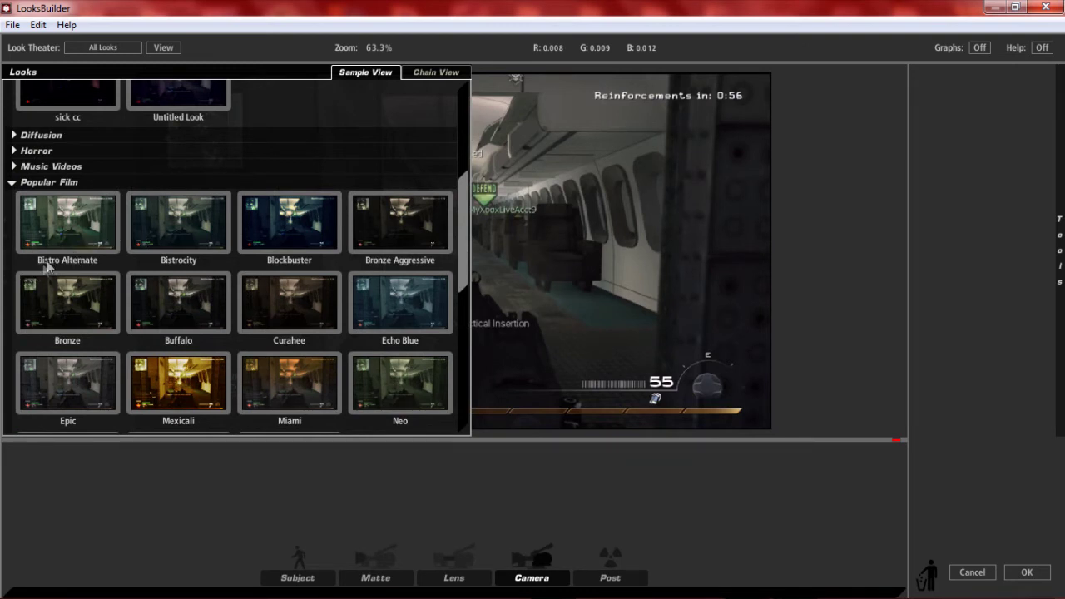
{"action": "left_click", "coordinate": [86, 265]}
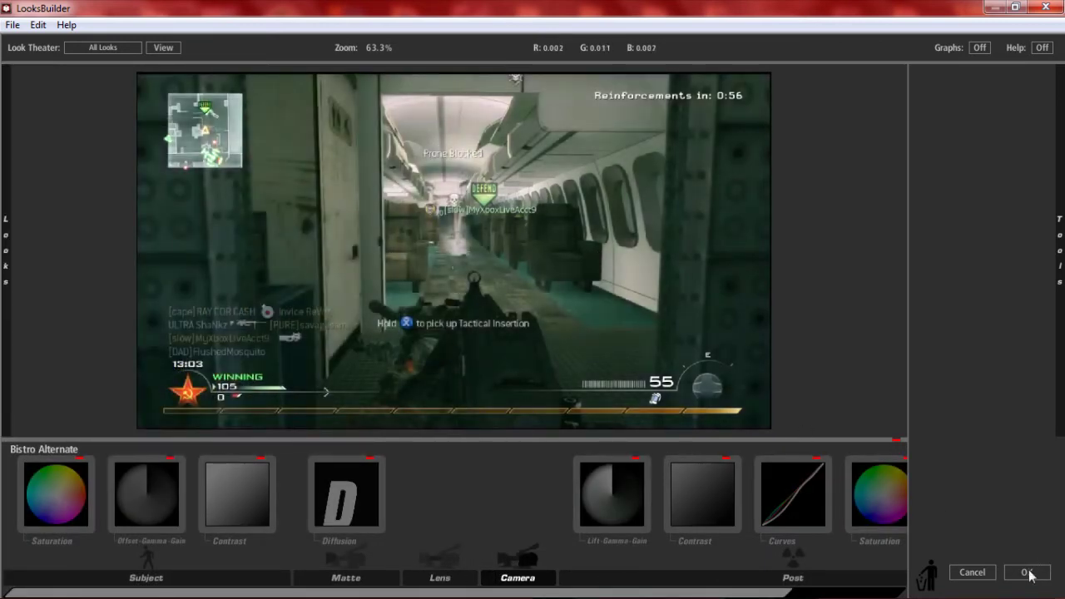
{"action": "left_click", "coordinate": [1027, 572]}
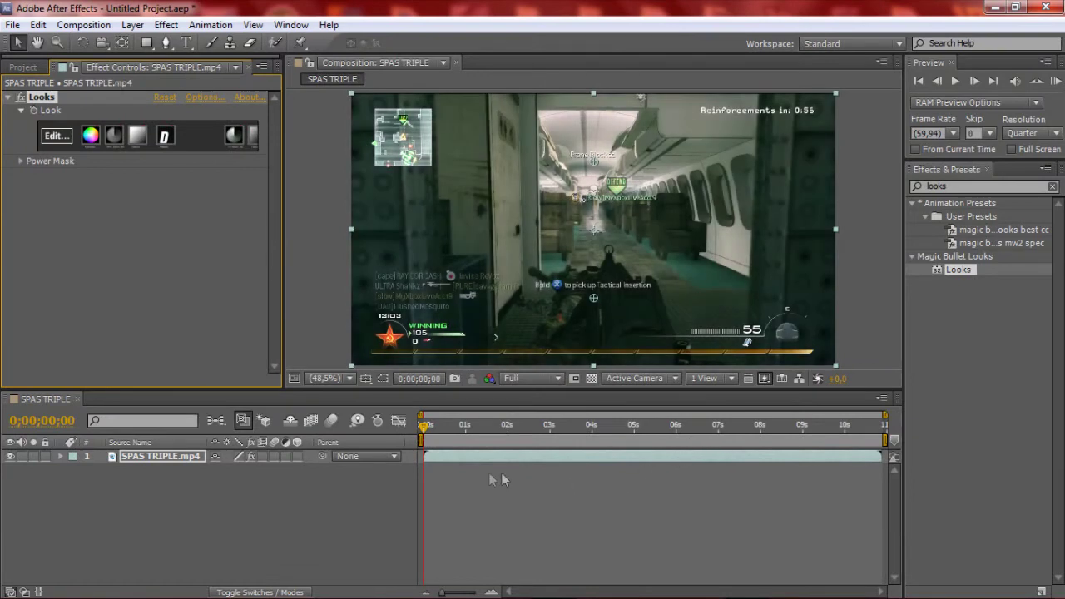
At about 3;49, duplicate the graded layer and select the top copy's Looks effect
{"action": "left_click", "coordinate": [585, 427]}
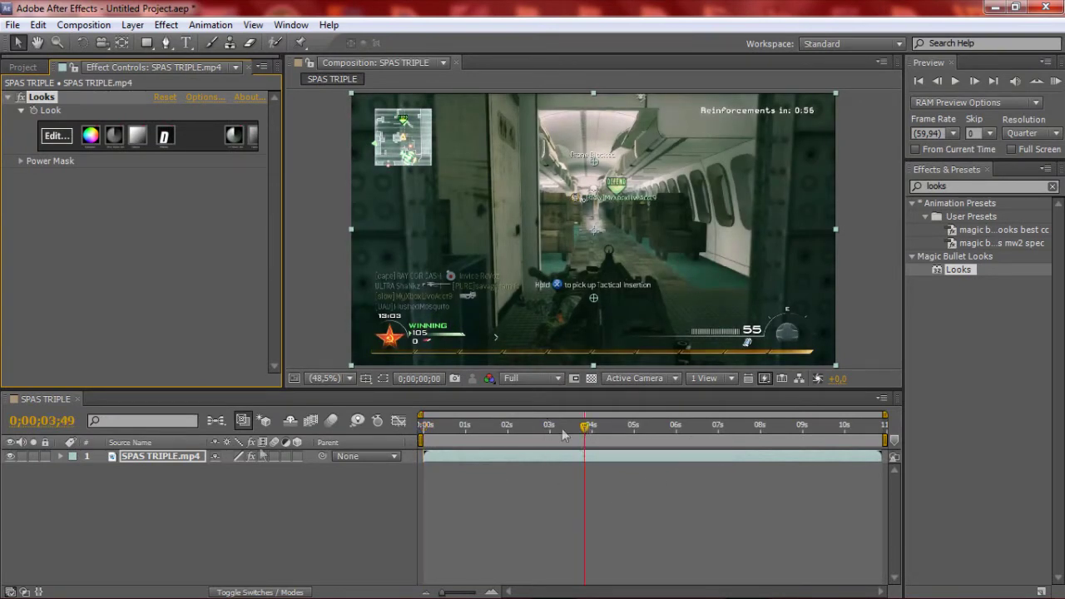
{"action": "left_click", "coordinate": [143, 456]}
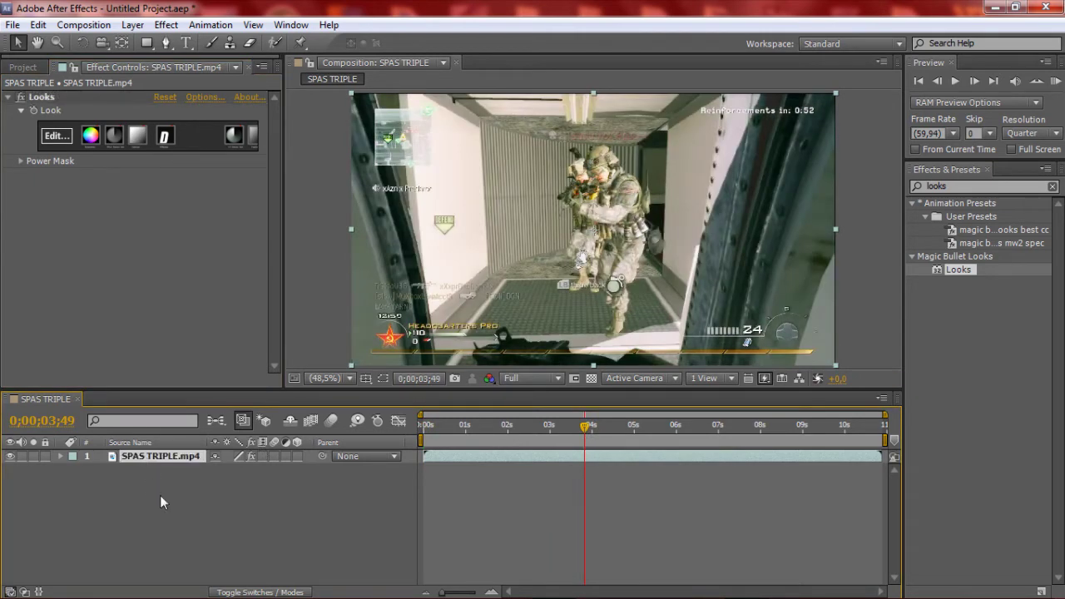
{"action": "key", "text": "ctrl+d"}
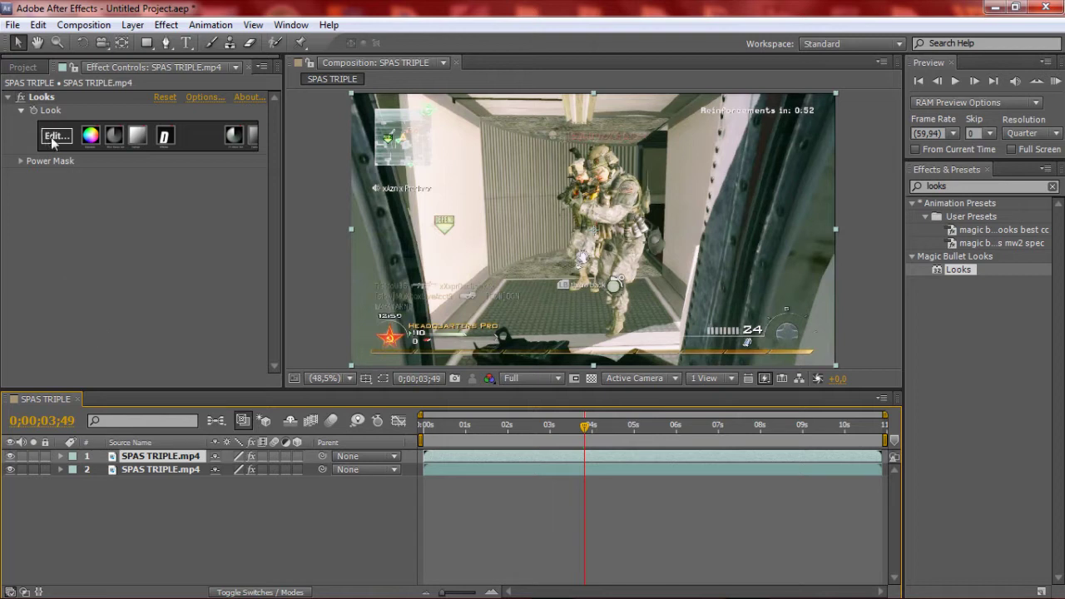
{"action": "left_click", "coordinate": [55, 97]}
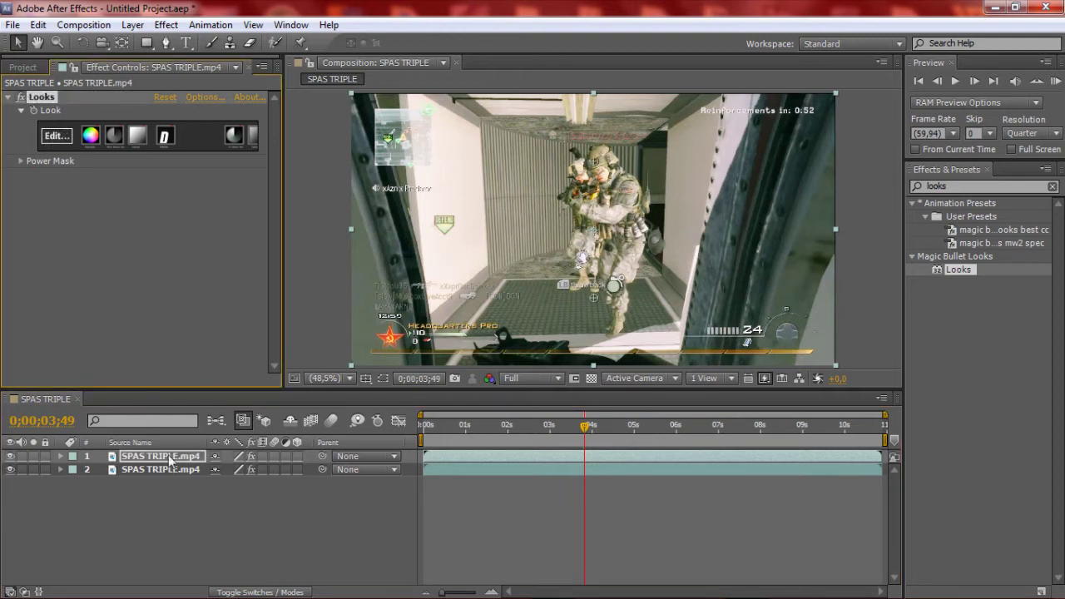
In LooksBuilder, switch to the better cc look and reshape the lower RGB curve
{"action": "left_click", "coordinate": [65, 140]}
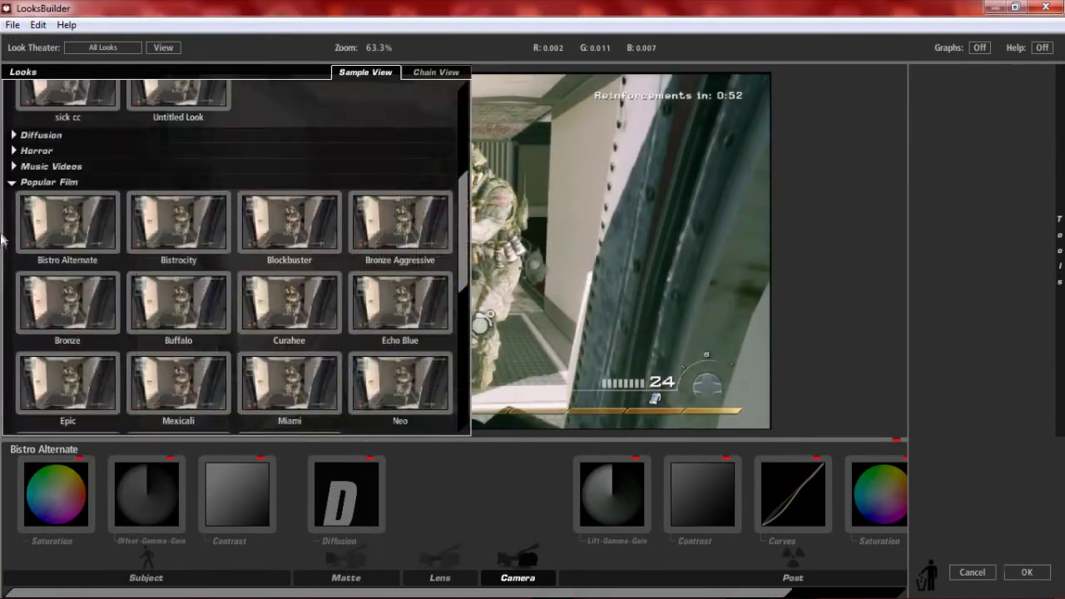
{"action": "left_click", "coordinate": [76, 160]}
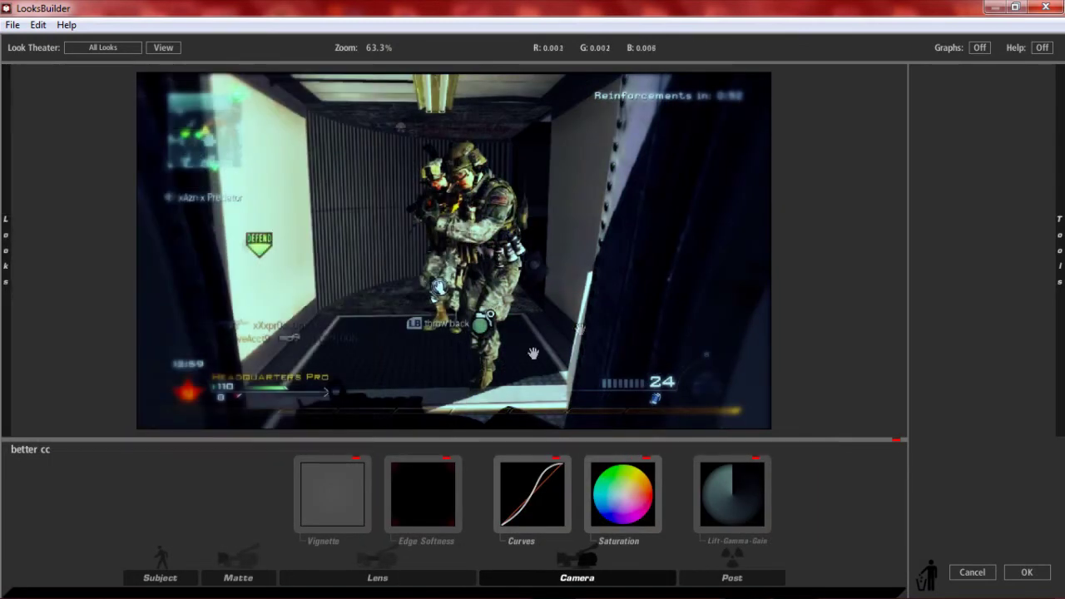
{"action": "left_click", "coordinate": [535, 495]}
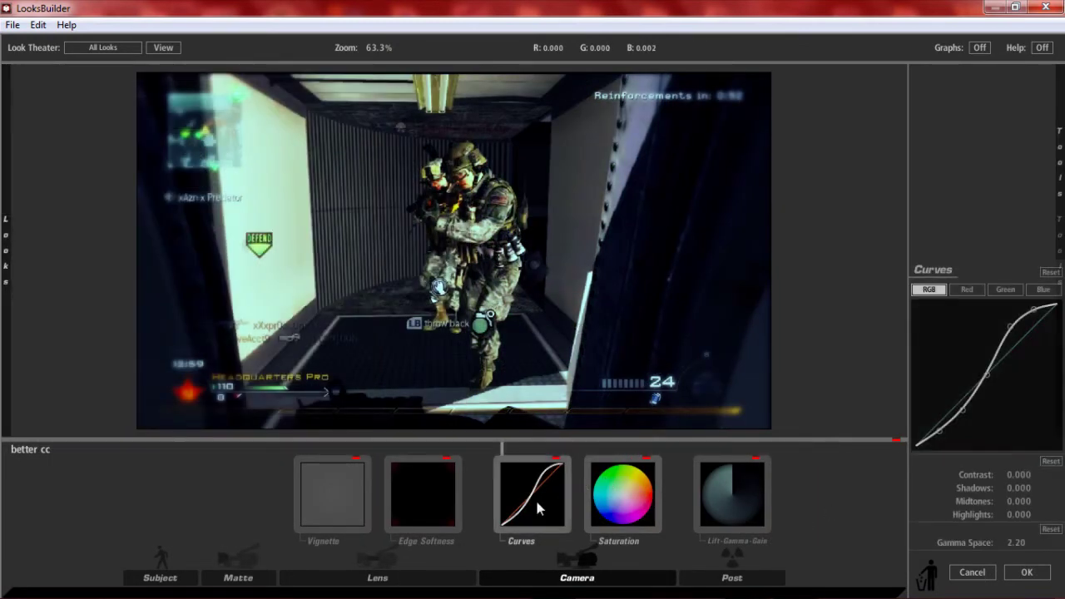
{"action": "left_click_drag", "start_coordinate": [937, 430], "coordinate": [939, 428]}
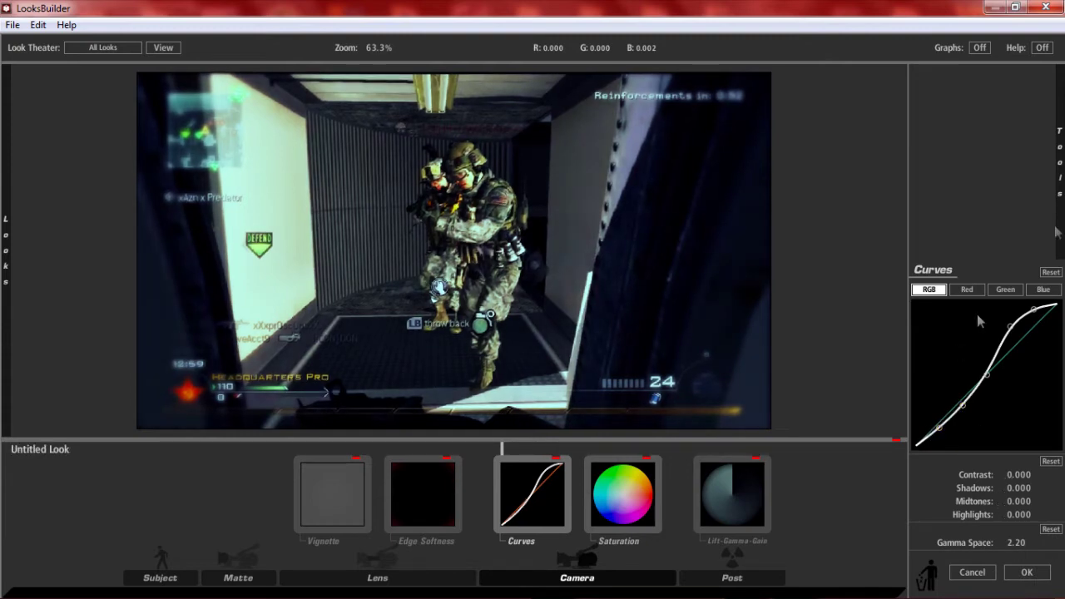
Add a blue Anamorphic Flare with threshold about 0.51 and apply the look
{"action": "left_click", "coordinate": [895, 73]}
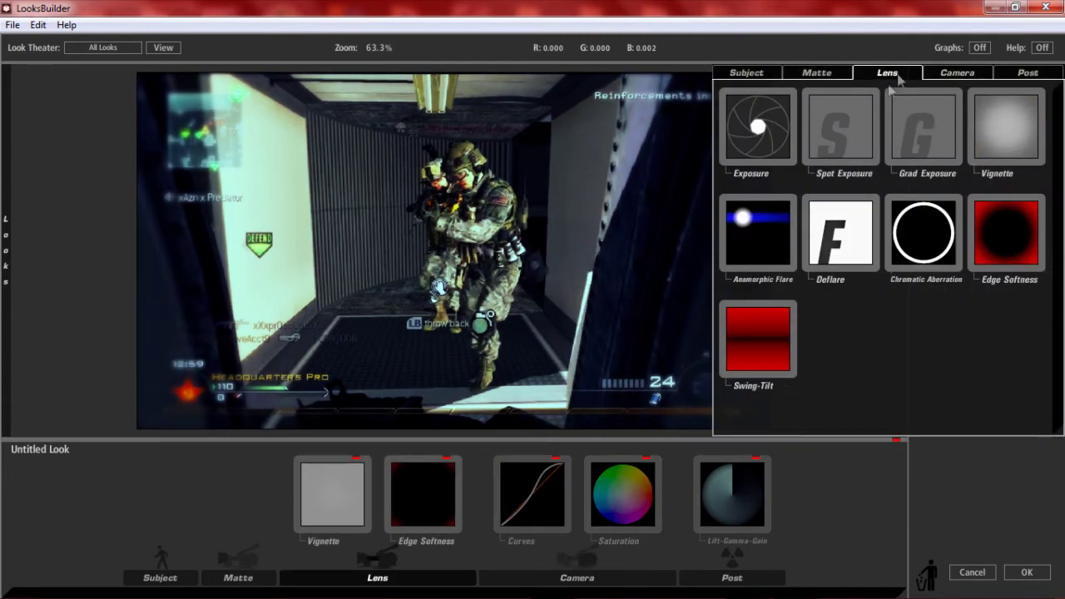
{"action": "double_click", "coordinate": [760, 226]}
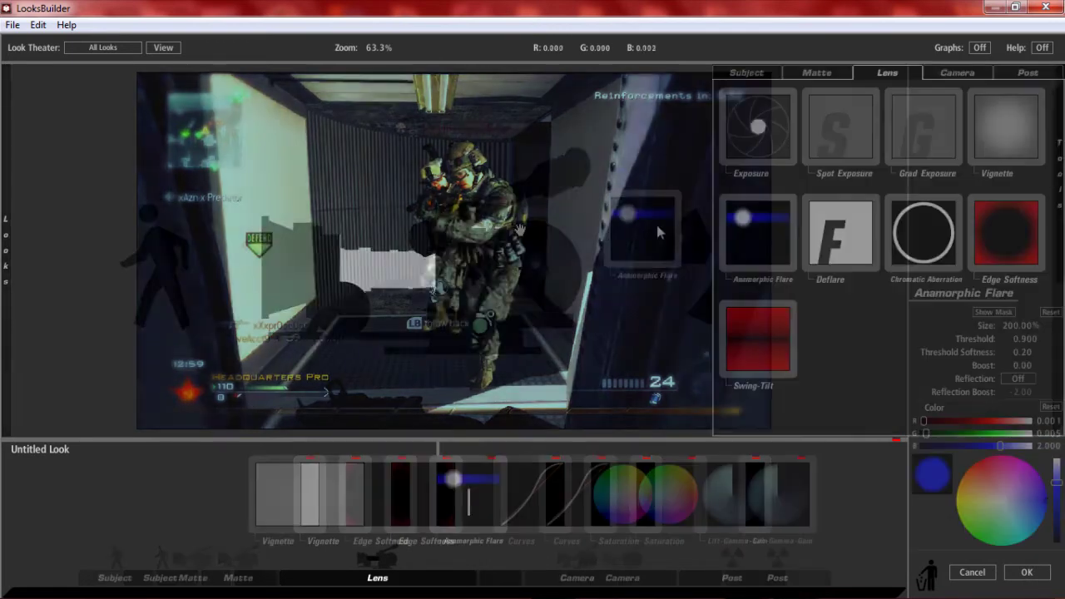
{"action": "mouse_move", "coordinate": [1024, 338]}
{"action": "left_mouse_down"}
{"action": "mouse_move", "coordinate": [990, 339]}
{"action": "mouse_move", "coordinate": [981, 366]}
{"action": "mouse_move", "coordinate": [1039, 365]}
{"action": "mouse_move", "coordinate": [1019, 331]}
{"action": "left_mouse_up"}
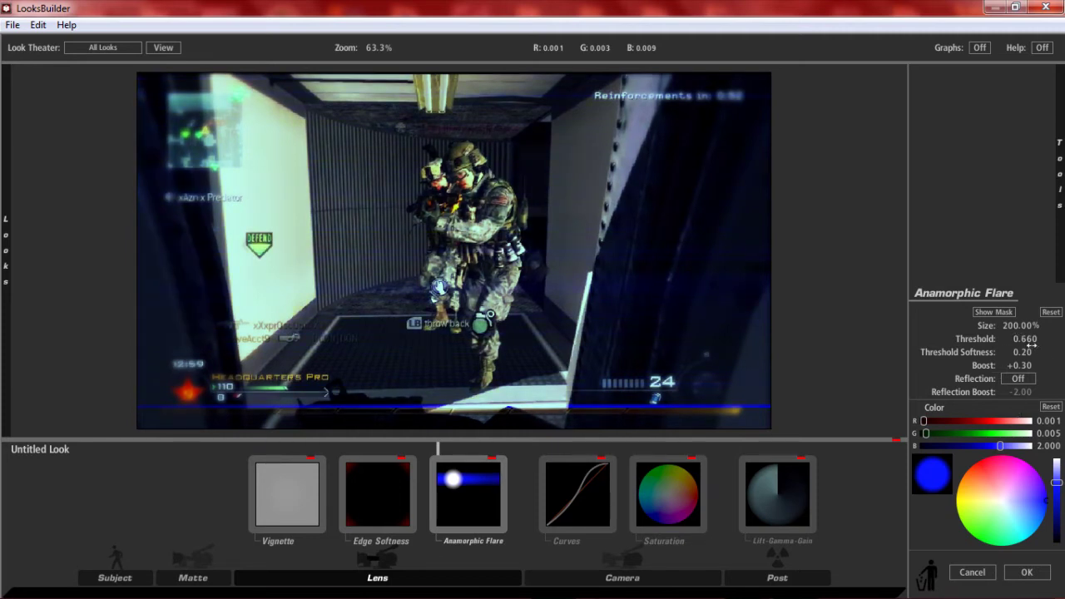
{"action": "left_click_drag", "start_coordinate": [1028, 352], "coordinate": [1030, 367]}
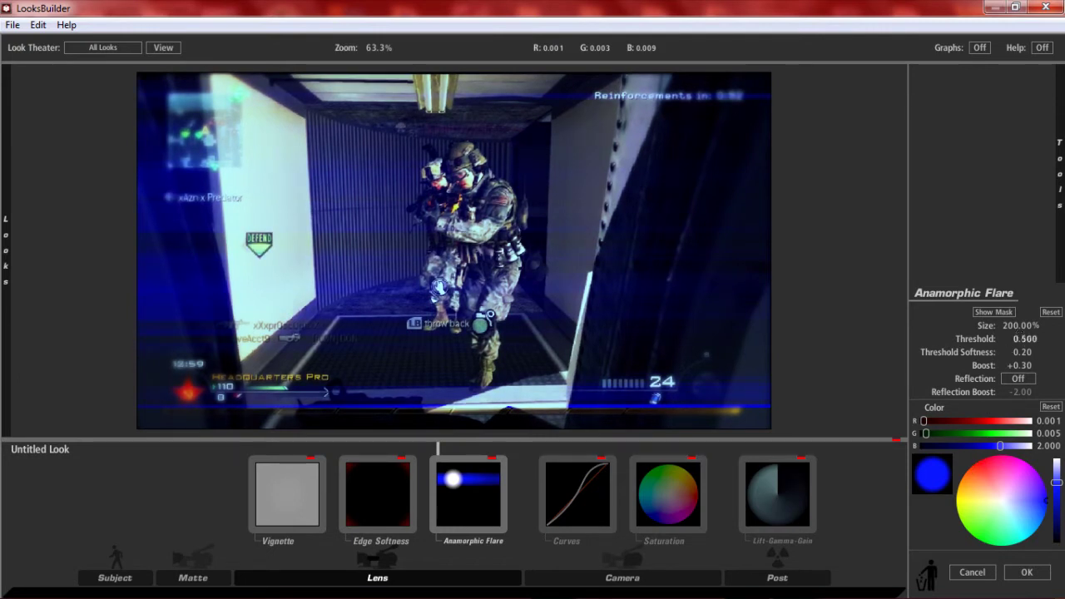
{"action": "left_click_drag", "start_coordinate": [1025, 338], "coordinate": [1027, 337]}
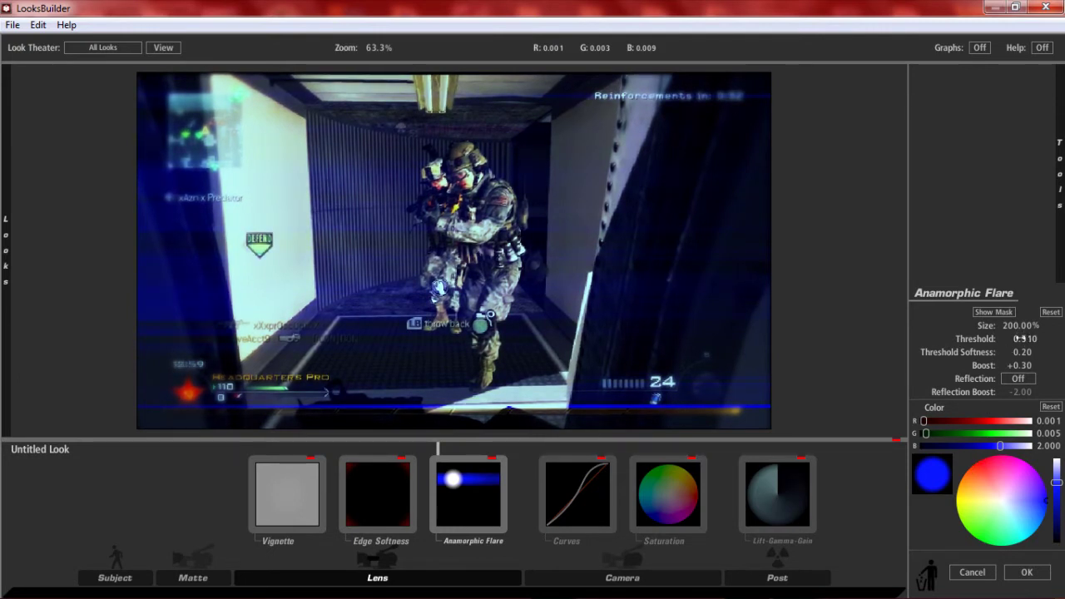
{"action": "left_click", "coordinate": [1030, 570]}
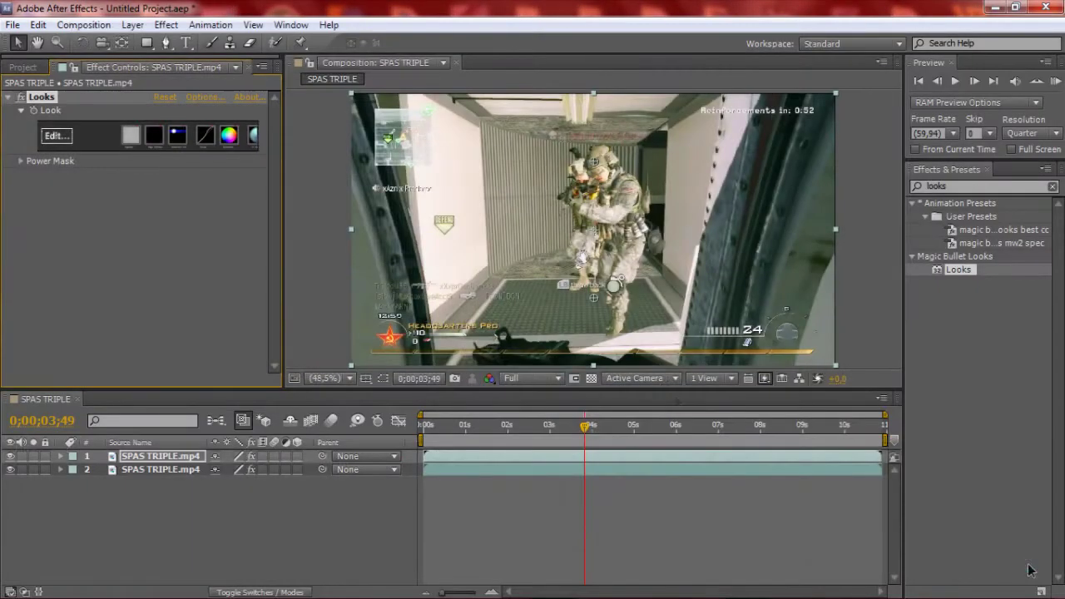
Set Quarter preview resolution, apply CC Lens to the top layer, then disable it
{"action": "left_click", "coordinate": [529, 378]}
{"action": "left_click", "coordinate": [541, 471]}
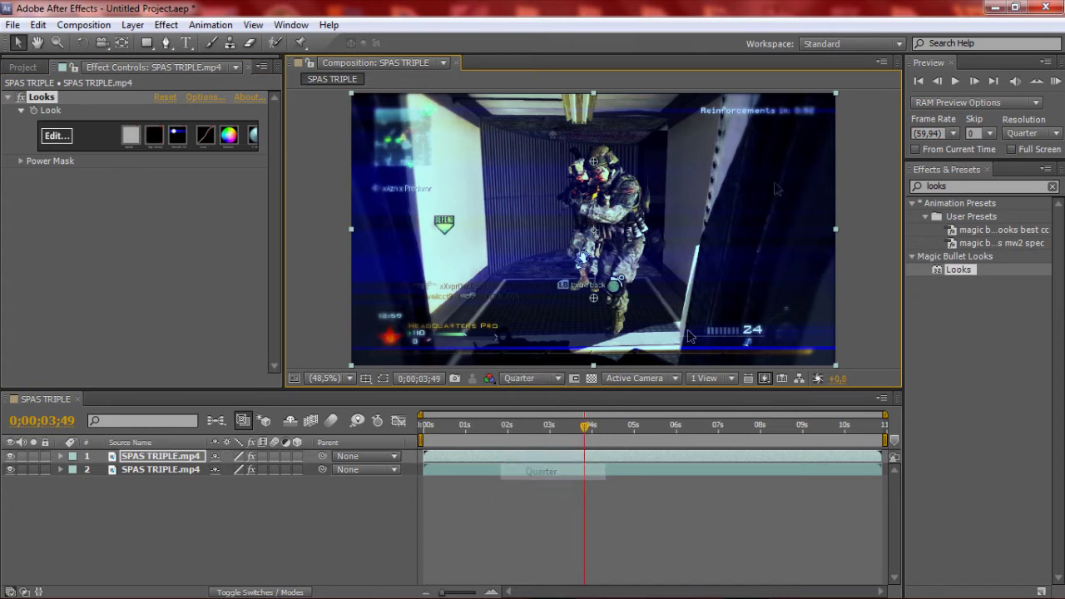
{"action": "left_click", "coordinate": [986, 185]}
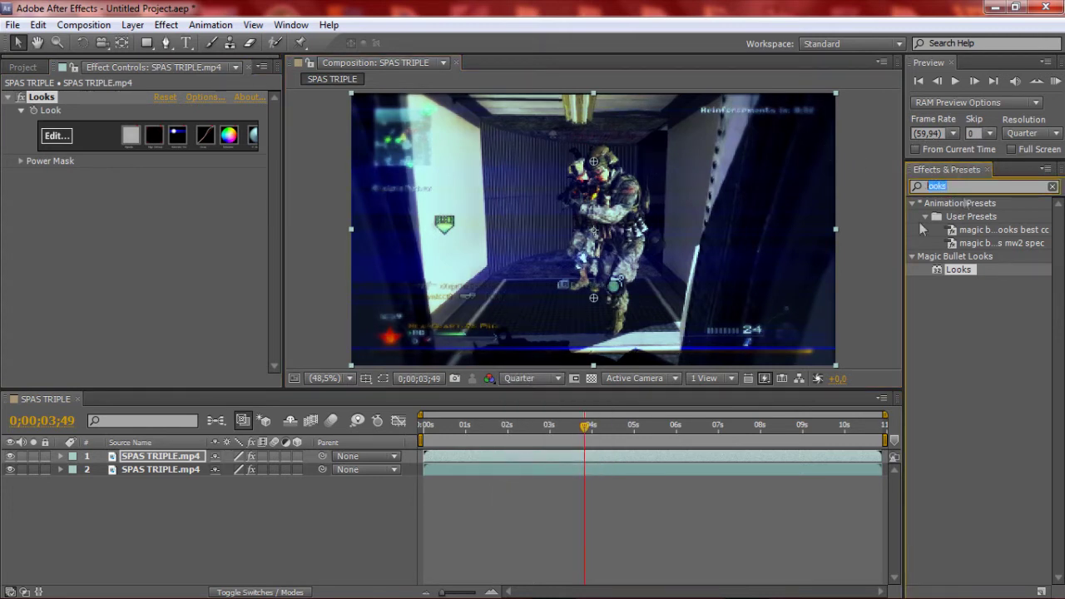
{"action": "type", "text": "cc lens"}
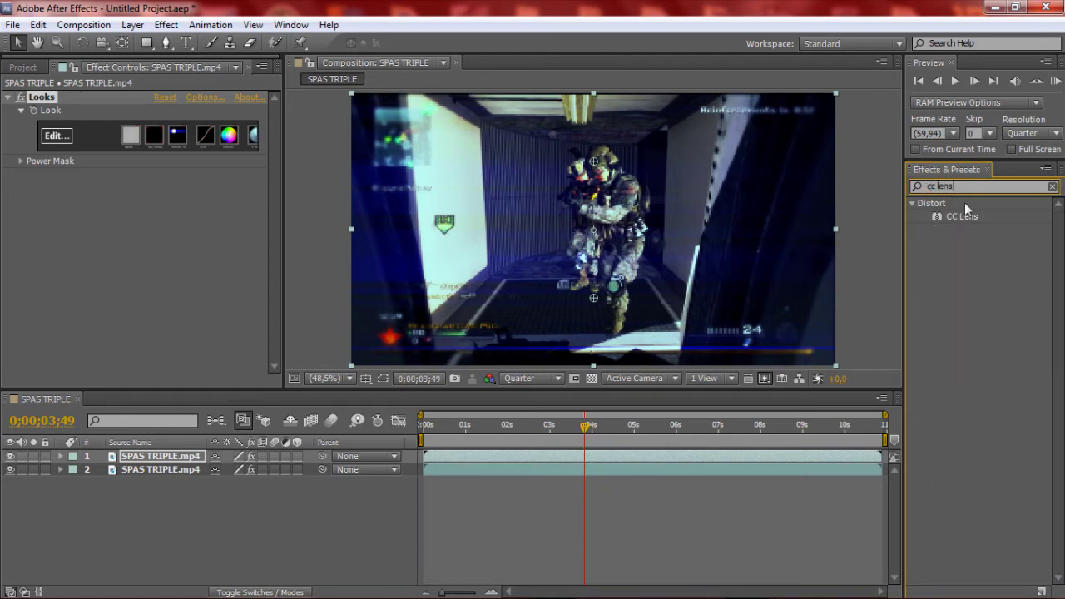
{"action": "mouse_move", "coordinate": [955, 216]}
{"action": "left_mouse_down"}
{"action": "mouse_move", "coordinate": [612, 462]}
{"action": "mouse_move", "coordinate": [602, 455]}
{"action": "left_mouse_up"}
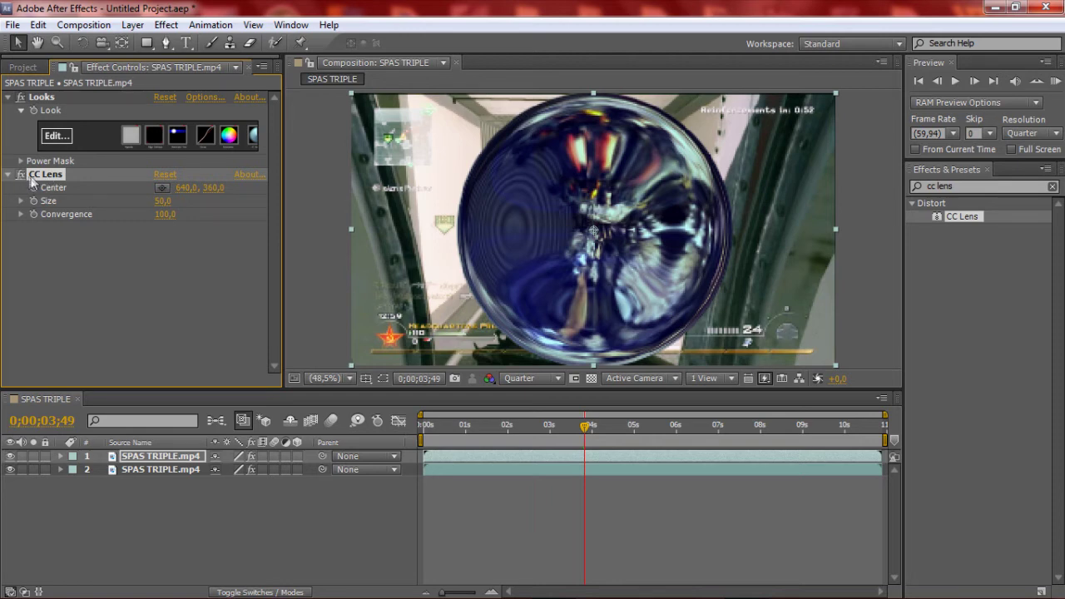
{"action": "left_click", "coordinate": [21, 174]}
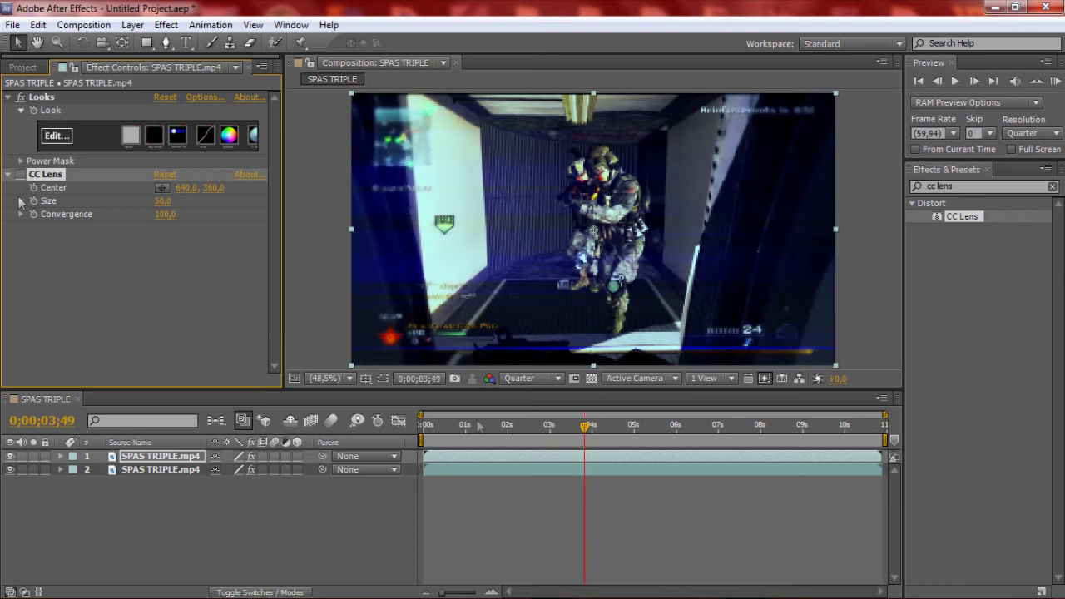
Check both layers' effects and scrub to the gunshot frame at 0;00;04;12
{"action": "left_click", "coordinate": [155, 470]}
{"action": "left_click", "coordinate": [158, 457]}
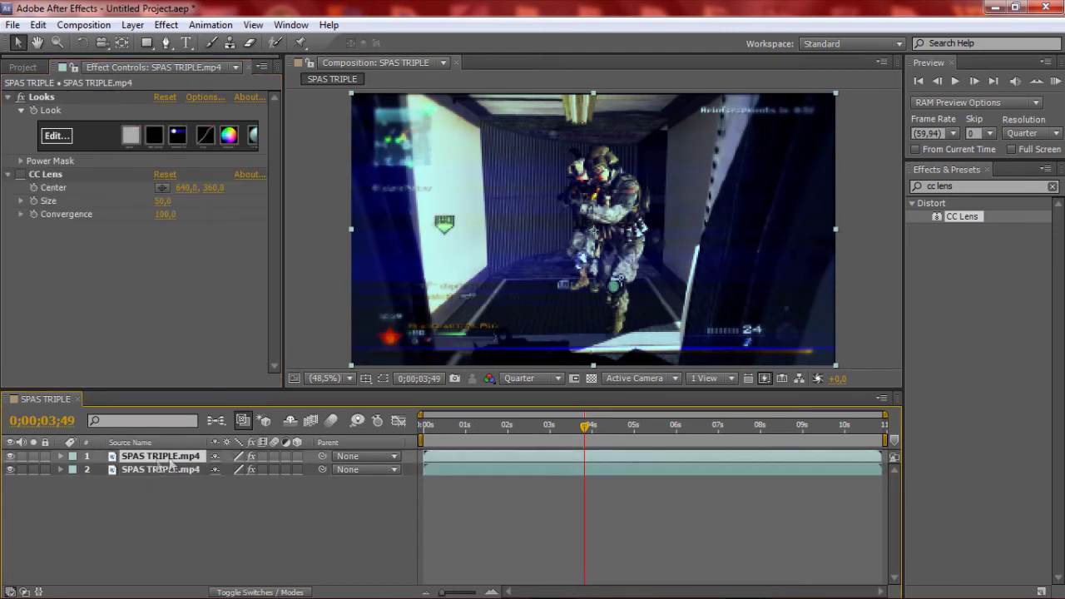
{"action": "left_click", "coordinate": [488, 439]}
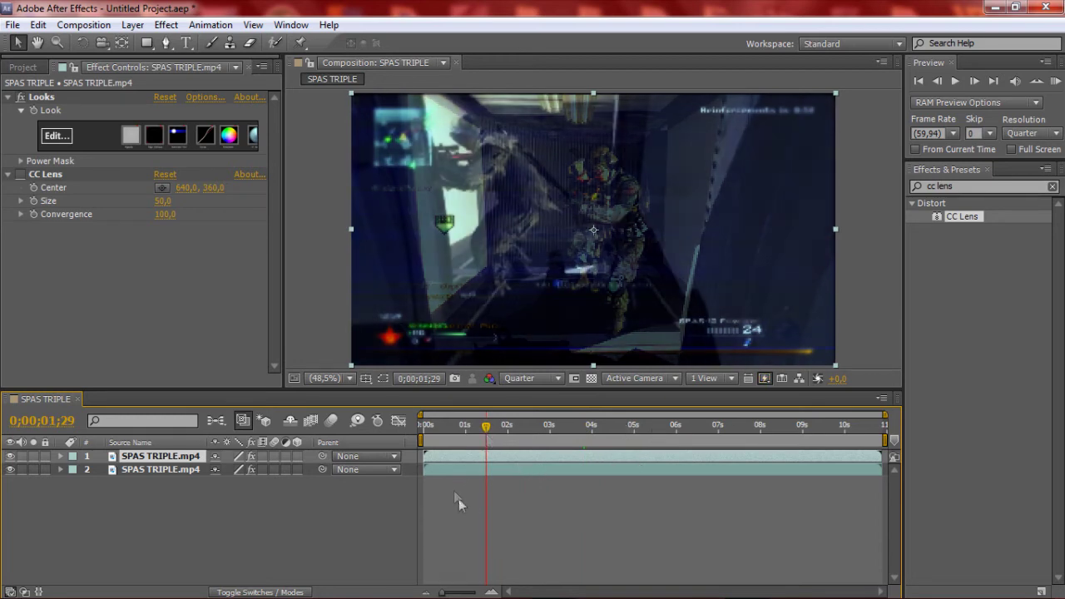
{"action": "left_click", "coordinate": [591, 426]}
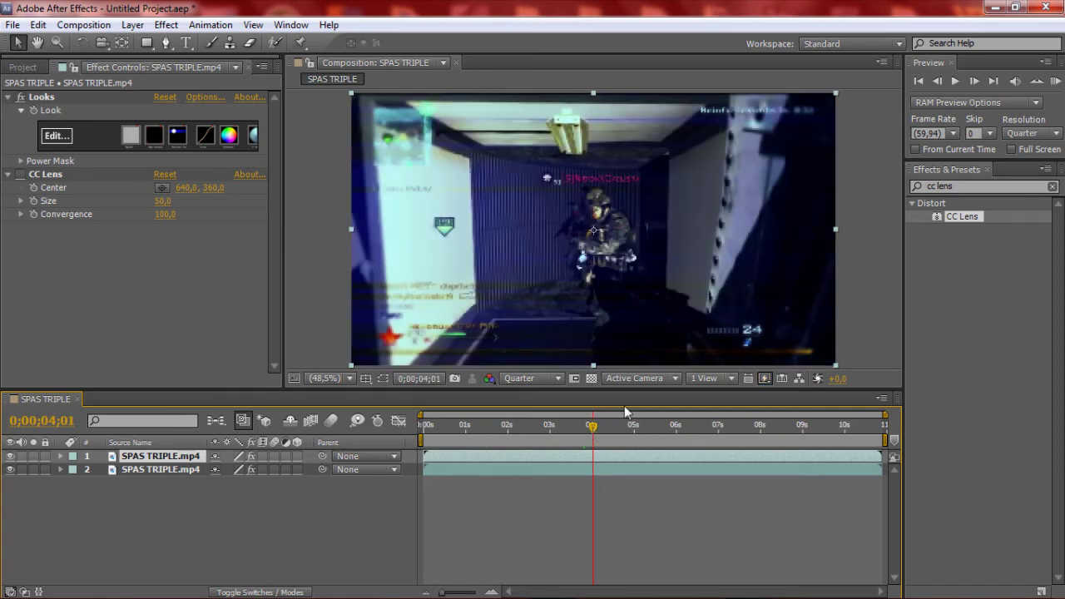
{"action": "left_click", "coordinate": [585, 427]}
{"action": "left_click_drag", "start_coordinate": [586, 428], "coordinate": [603, 429]}
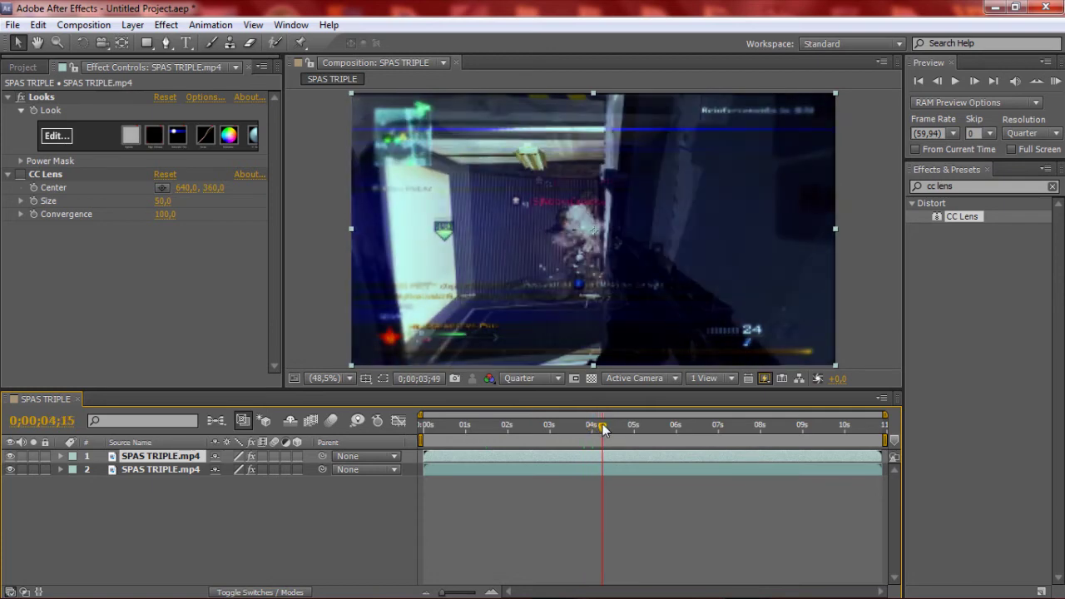
{"action": "left_click_drag", "start_coordinate": [604, 430], "coordinate": [603, 431]}
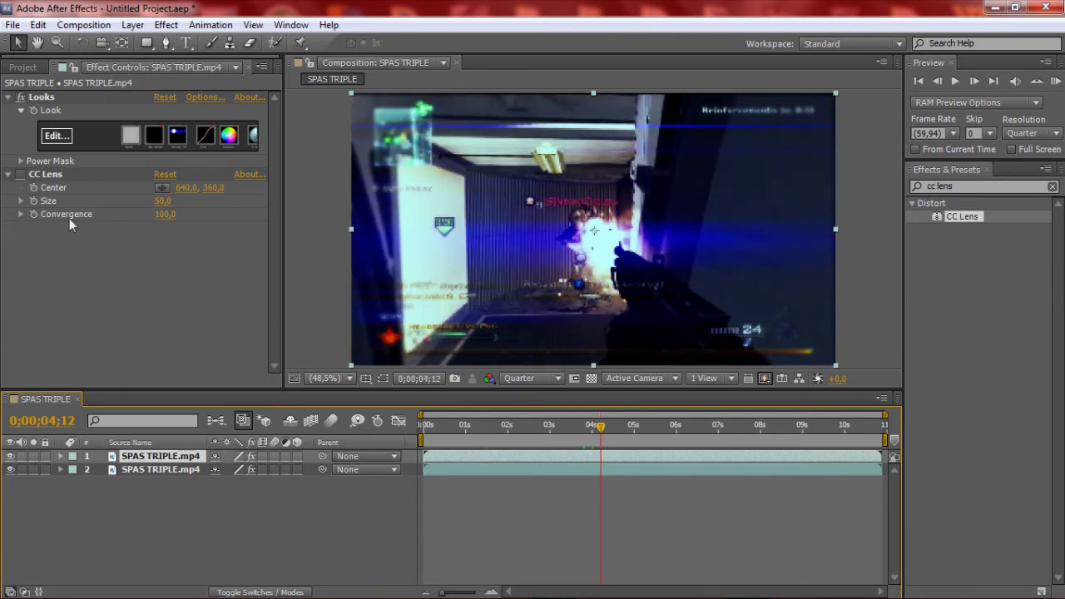
Keyframe CC Lens Size at 0 on the gunshot frame
{"action": "left_click", "coordinate": [34, 201]}
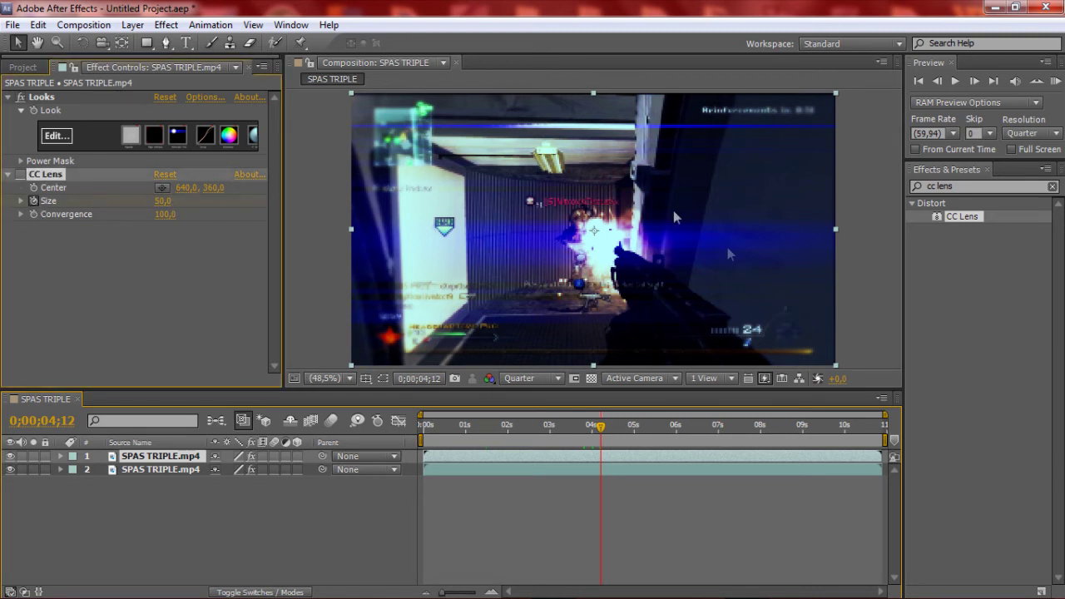
{"action": "left_click", "coordinate": [164, 201]}
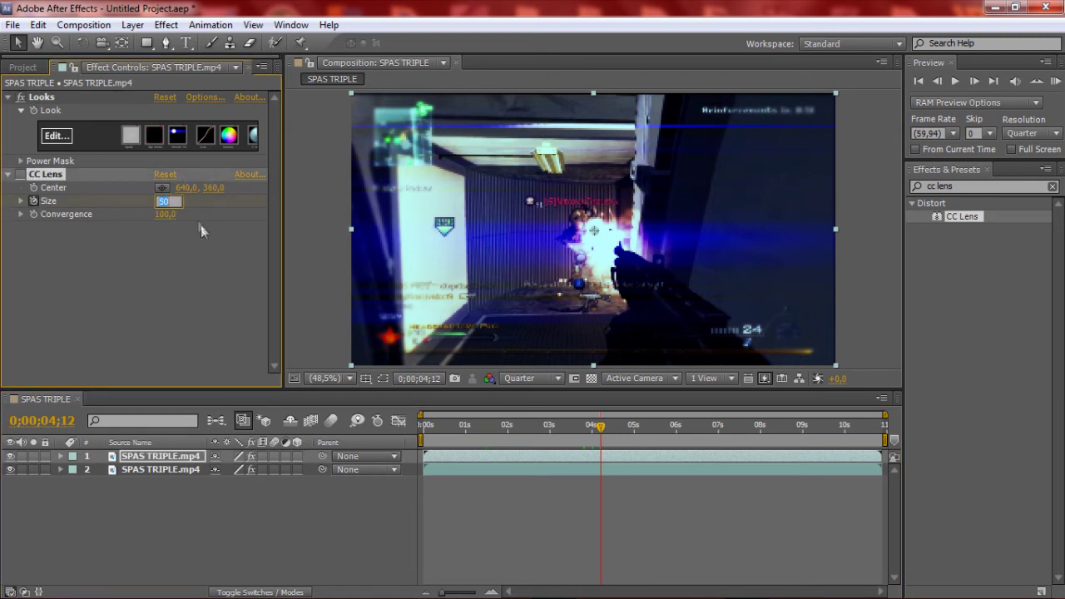
{"action": "type", "text": "0"}
{"action": "key", "text": "Return"}
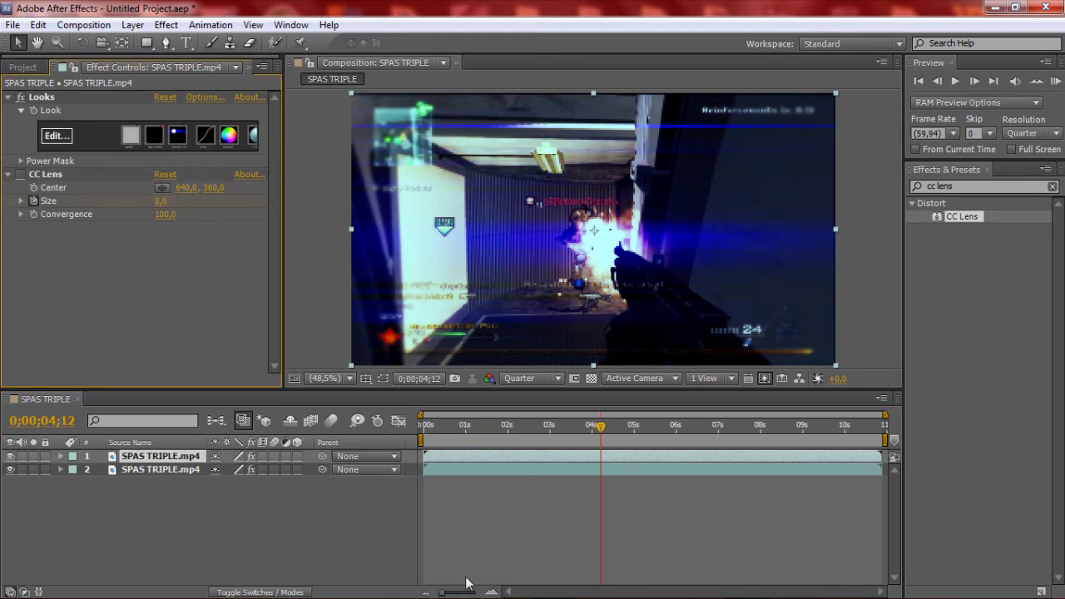
Adjust the timeline zoom and move to 0;00;05;11 for the next keyframe
{"action": "left_click_drag", "start_coordinate": [442, 592], "coordinate": [474, 594]}
{"action": "left_click_drag", "start_coordinate": [475, 594], "coordinate": [454, 593]}
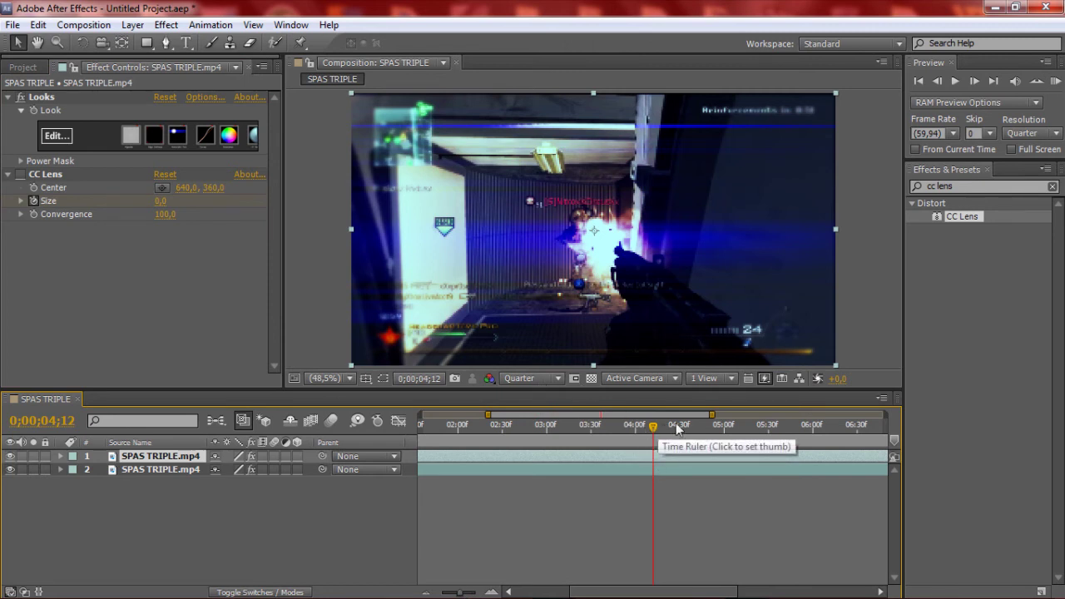
{"action": "left_click", "coordinate": [741, 428]}
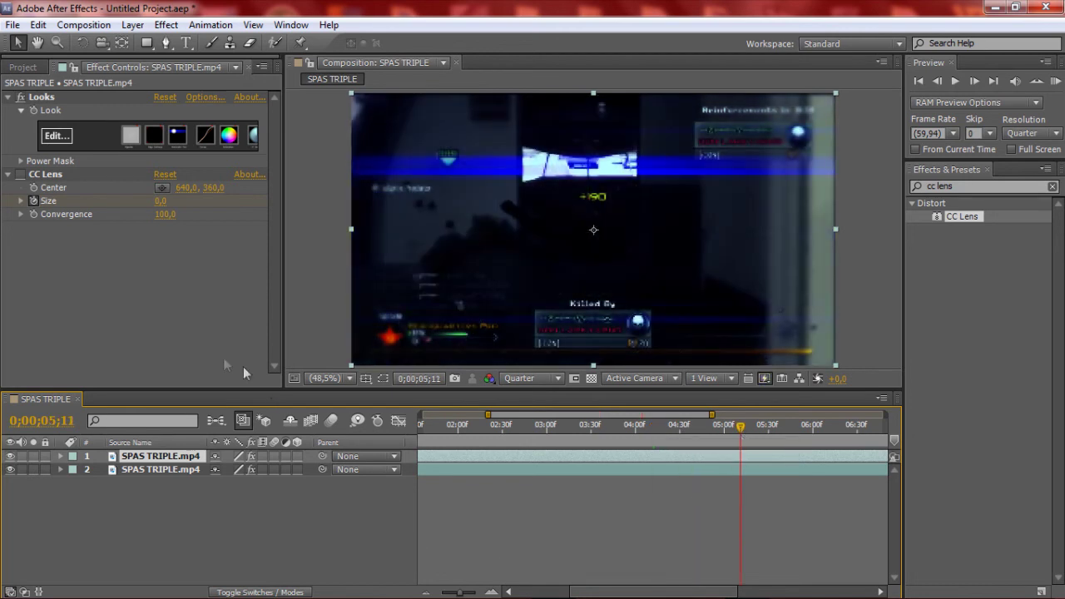
{"action": "left_click", "coordinate": [164, 205]}
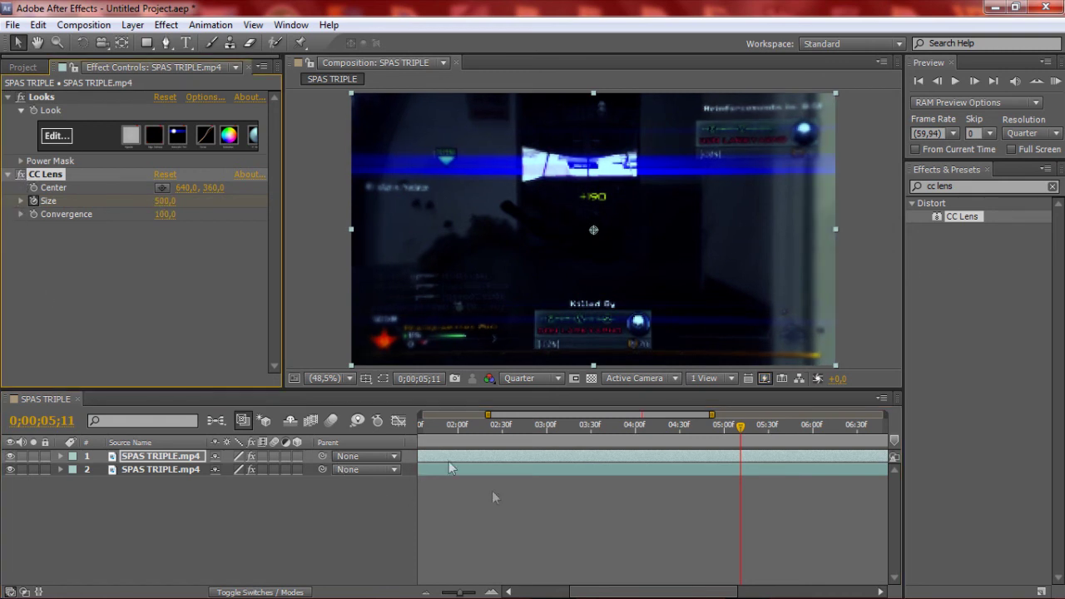
Zoom the timeline out and scrub 4–5 seconds to preview the lens burst growing
{"action": "left_click_drag", "start_coordinate": [453, 594], "coordinate": [440, 592]}
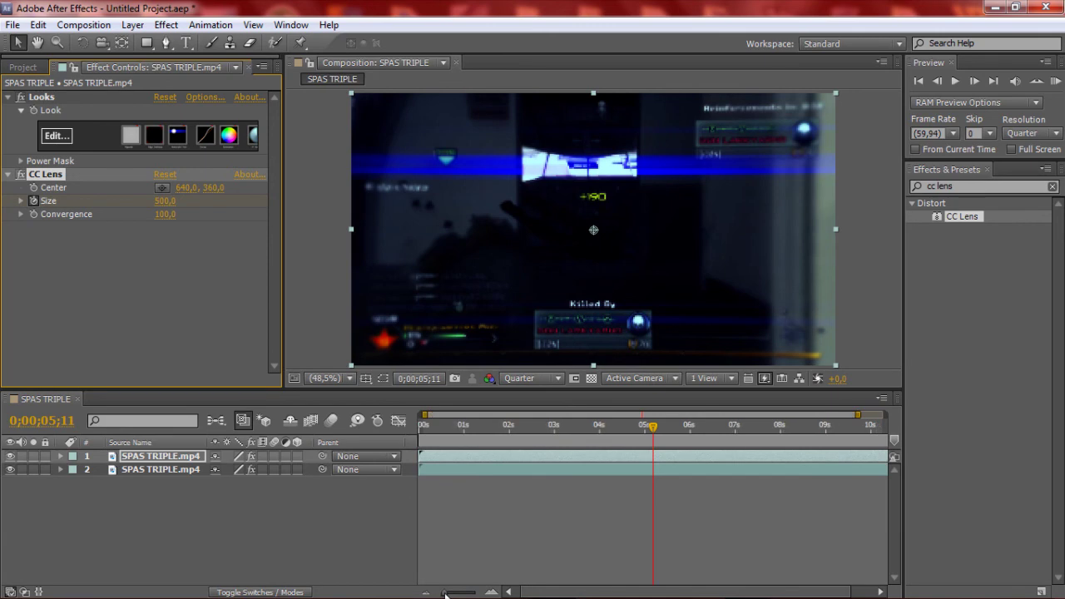
{"action": "left_click", "coordinate": [604, 426]}
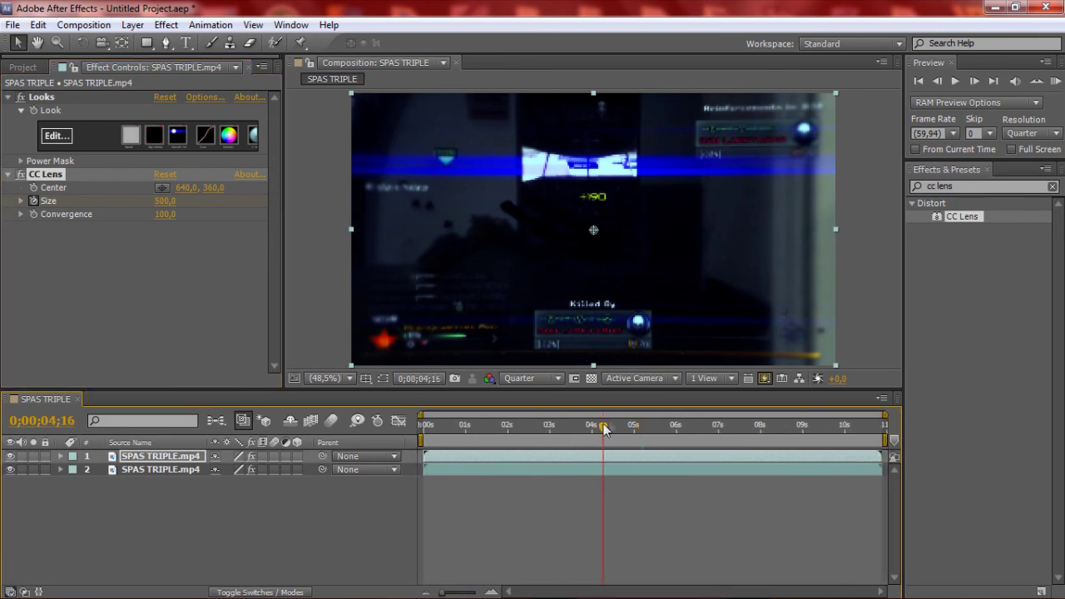
{"action": "left_click", "coordinate": [597, 432]}
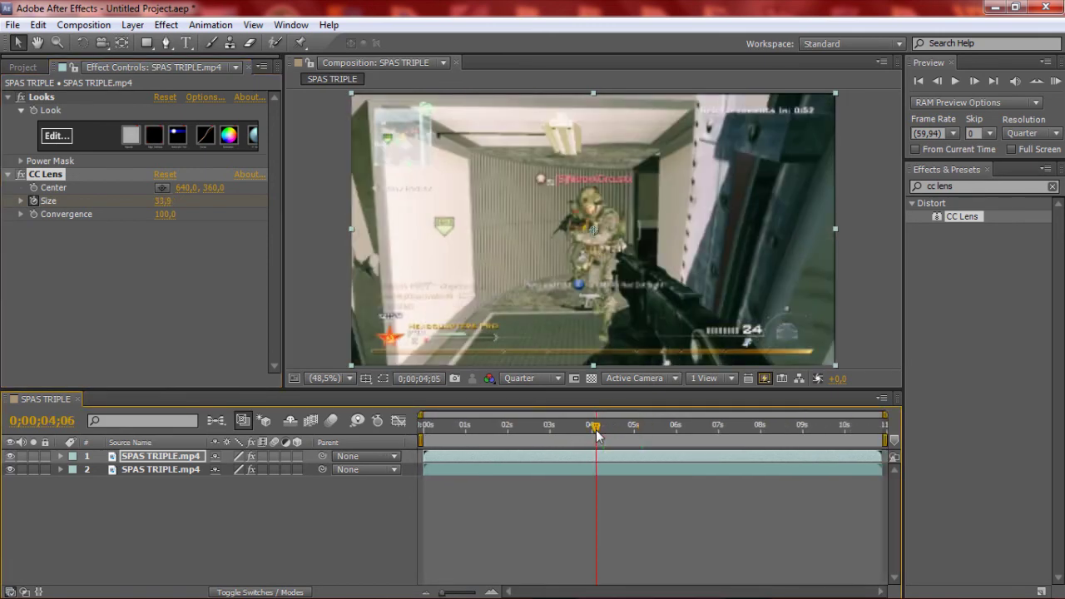
{"action": "left_click_drag", "start_coordinate": [597, 432], "coordinate": [622, 426]}
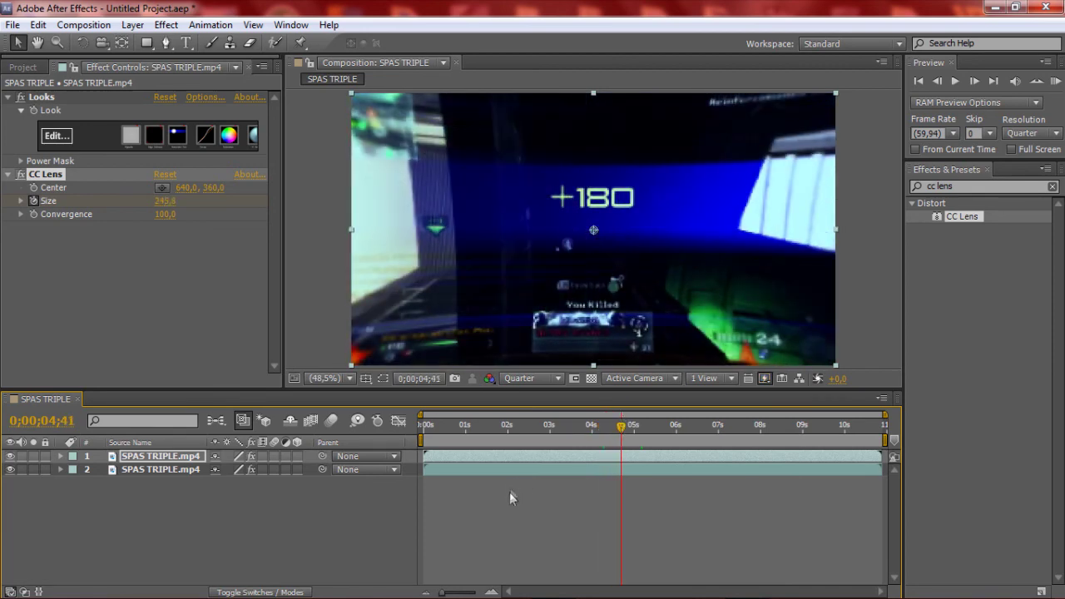